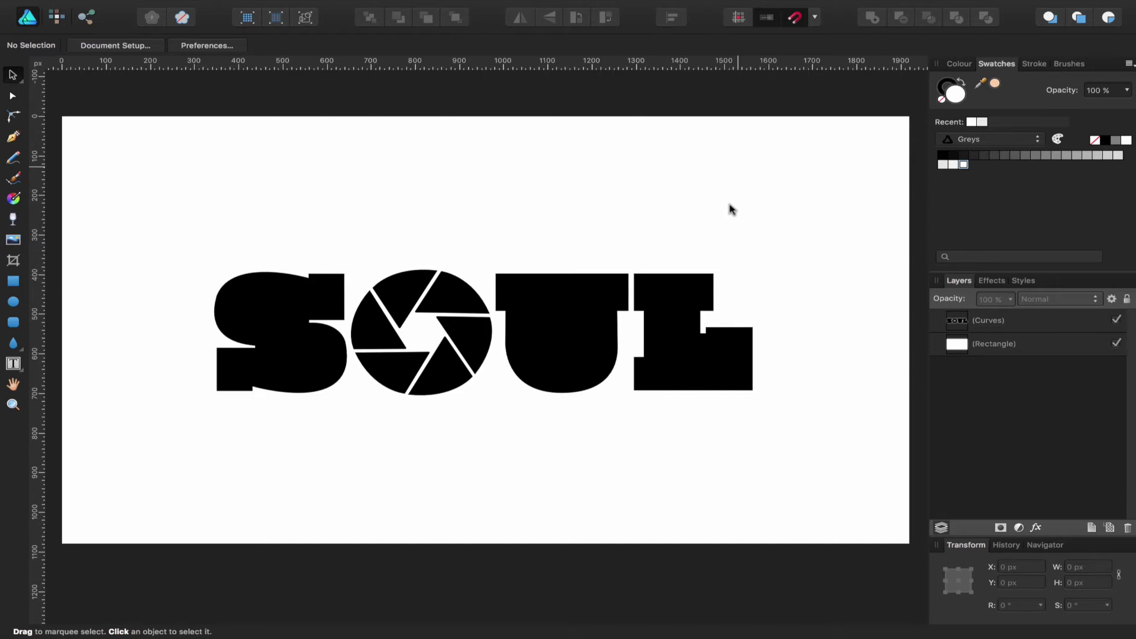
Open the New Document dialog with the Web FHD 1080p preset, 1920 × 1080 px at 72 DPI.
mouse_move(101, 4)
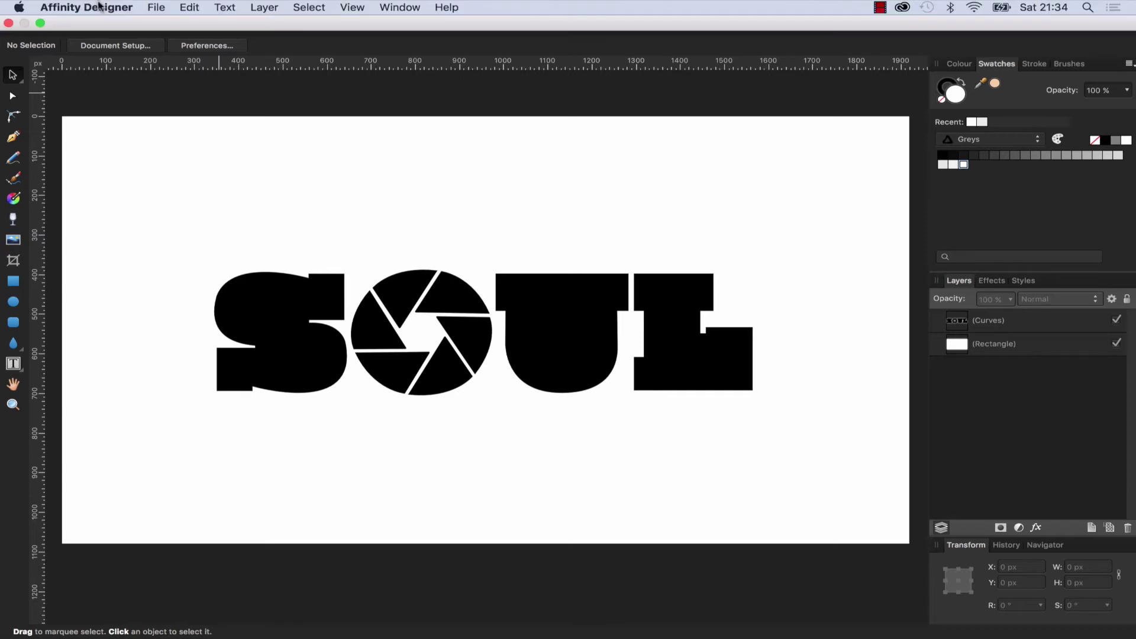
left_click(148, 8)
left_click(167, 23)
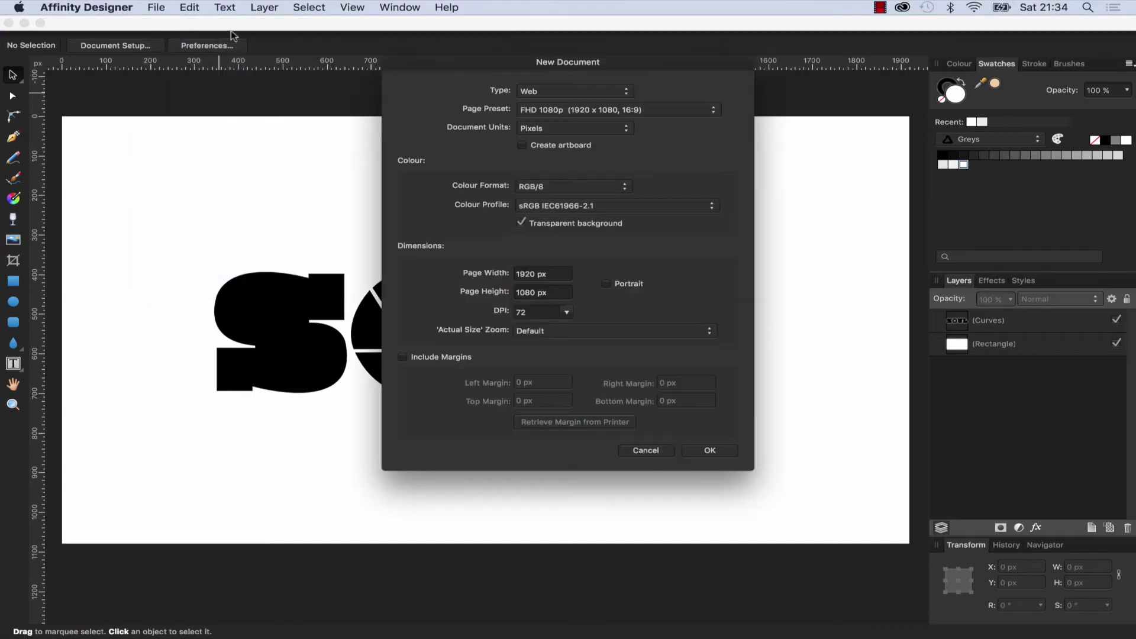
left_click(628, 111)
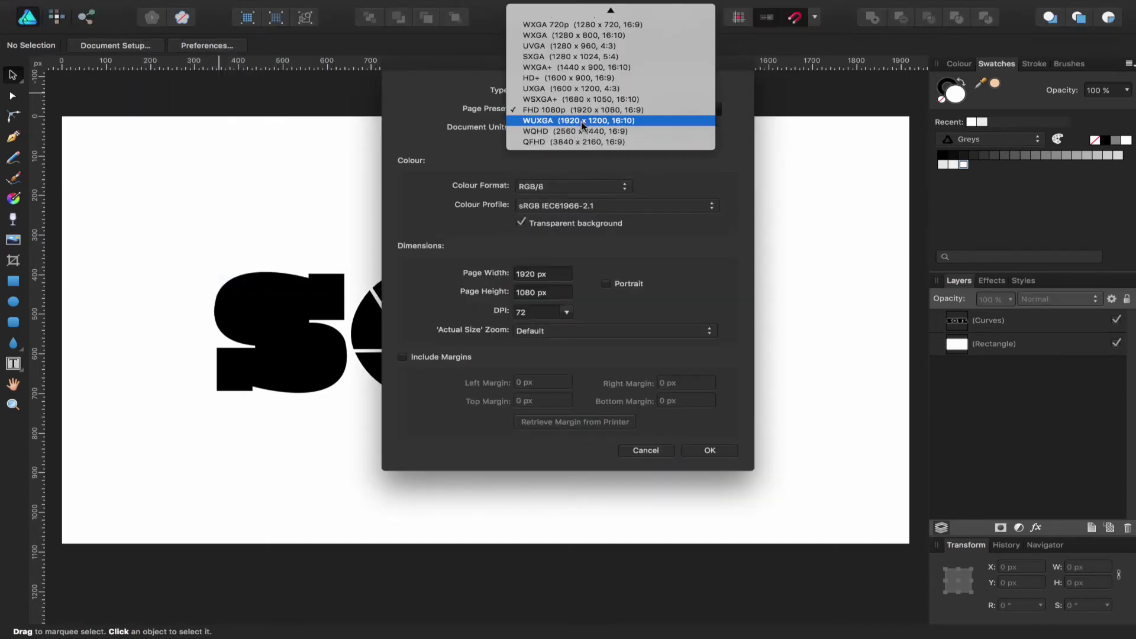
left_click(567, 110)
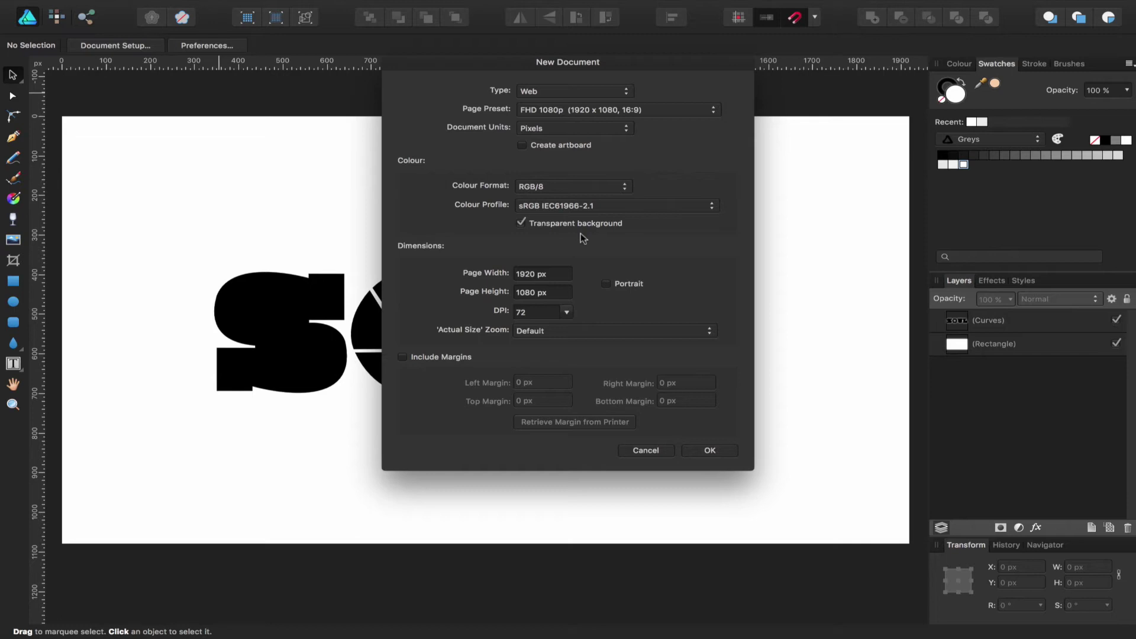
left_click(645, 451)
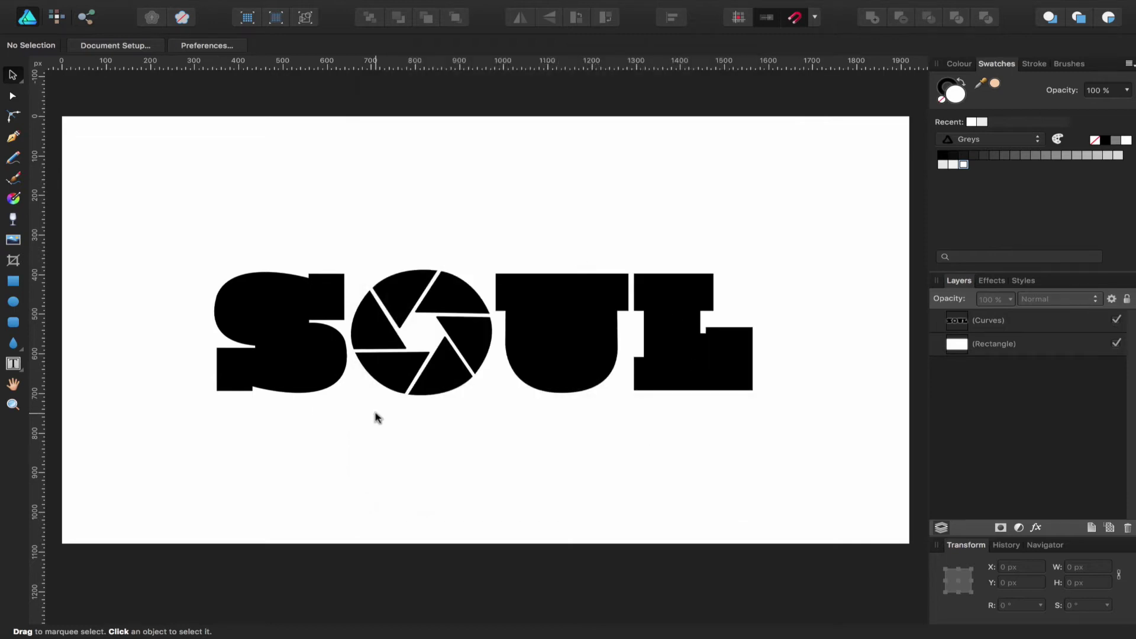
Subtract the SOUL curves from the white rectangle, leaving a white stencil with letter-shaped holes.
left_click(1042, 326)
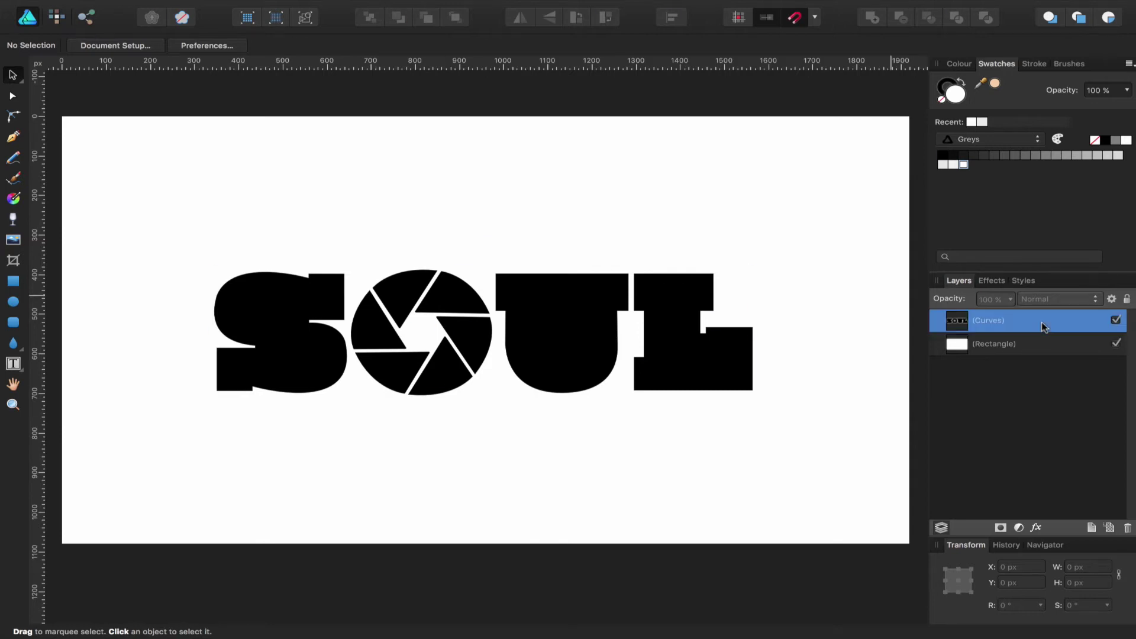
left_click(1017, 349)
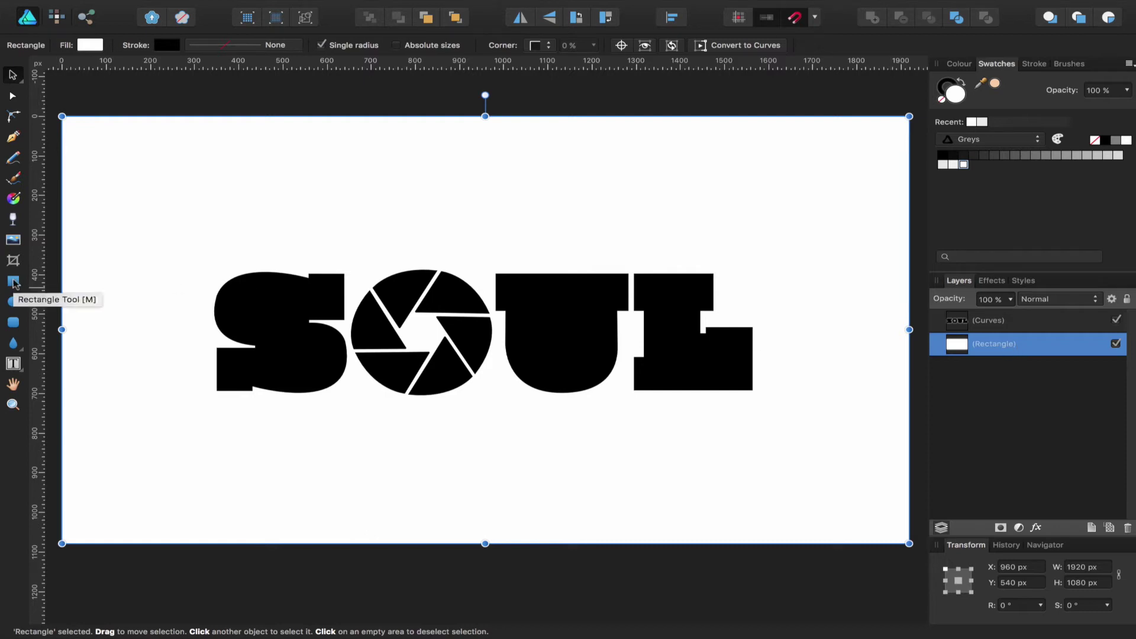
left_click(1016, 328)
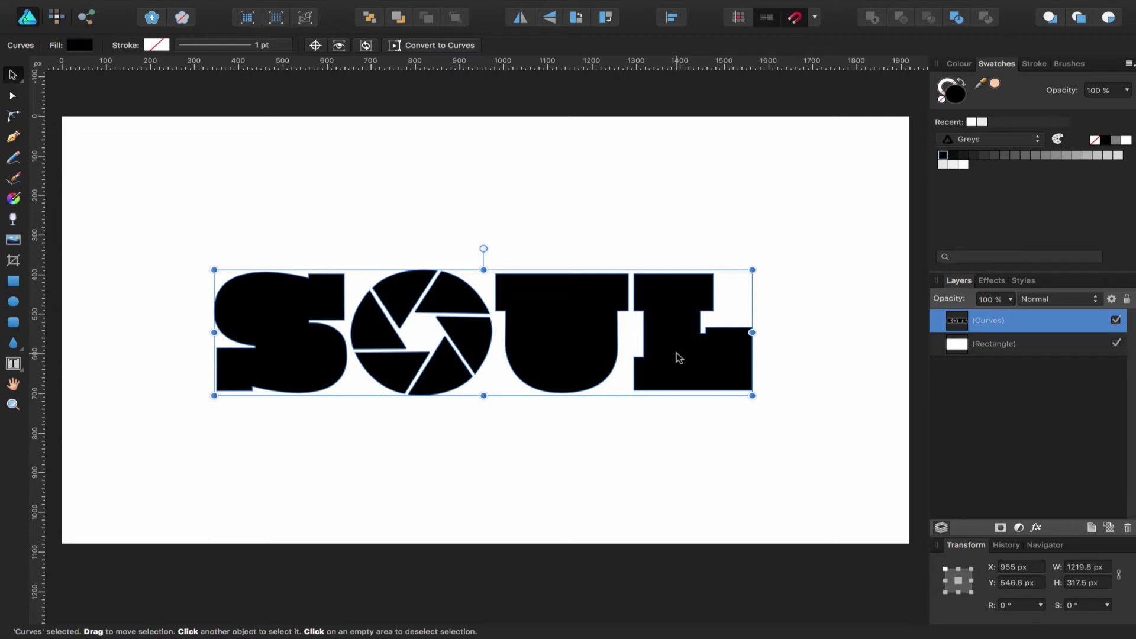
left_click(1013, 346, "shift")
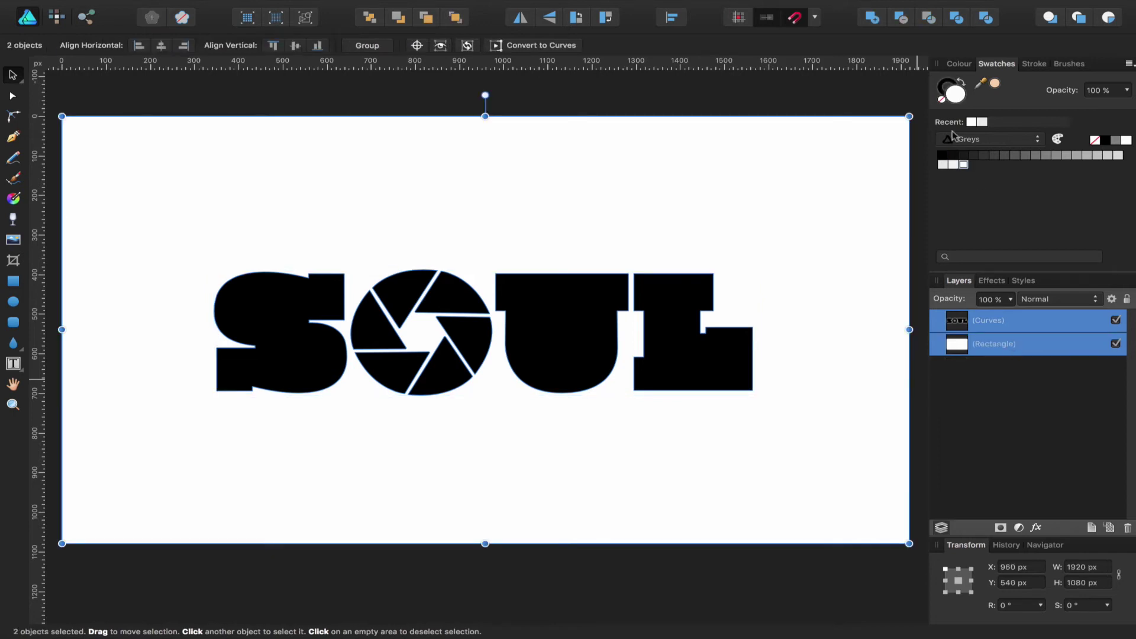
left_click(900, 20)
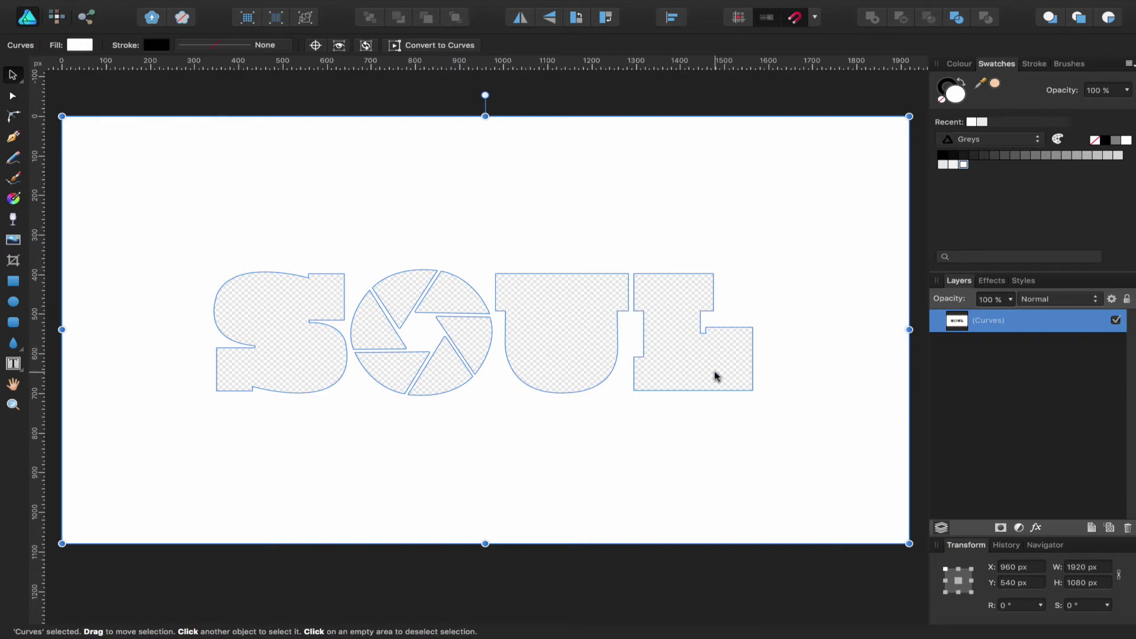
mouse_move(154, 9)
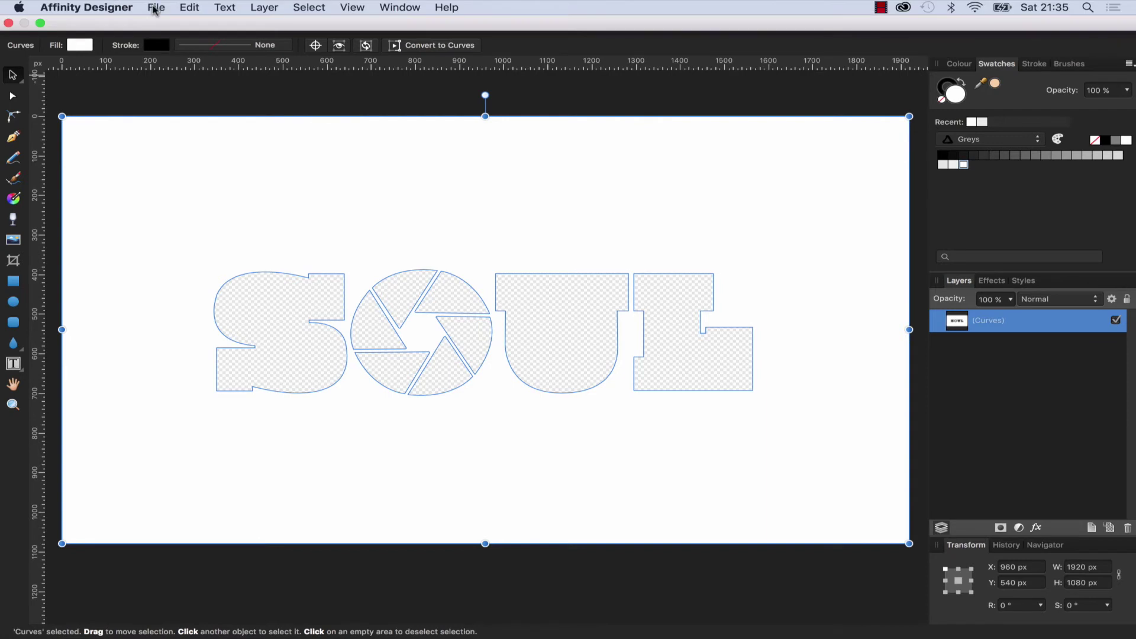
left_click(155, 8)
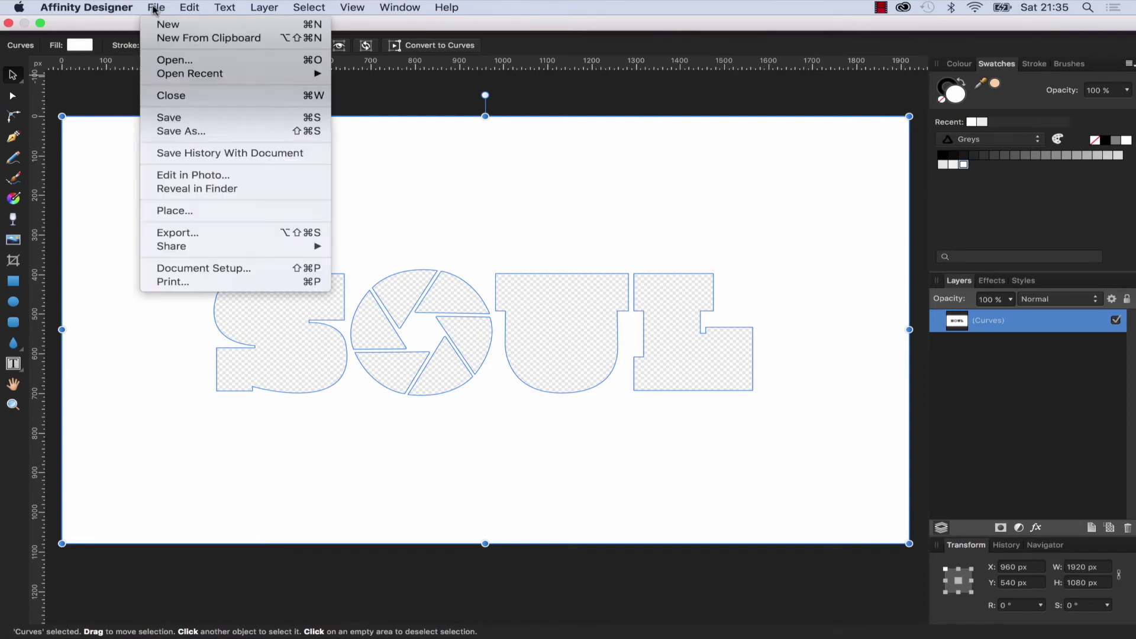
left_click(222, 233)
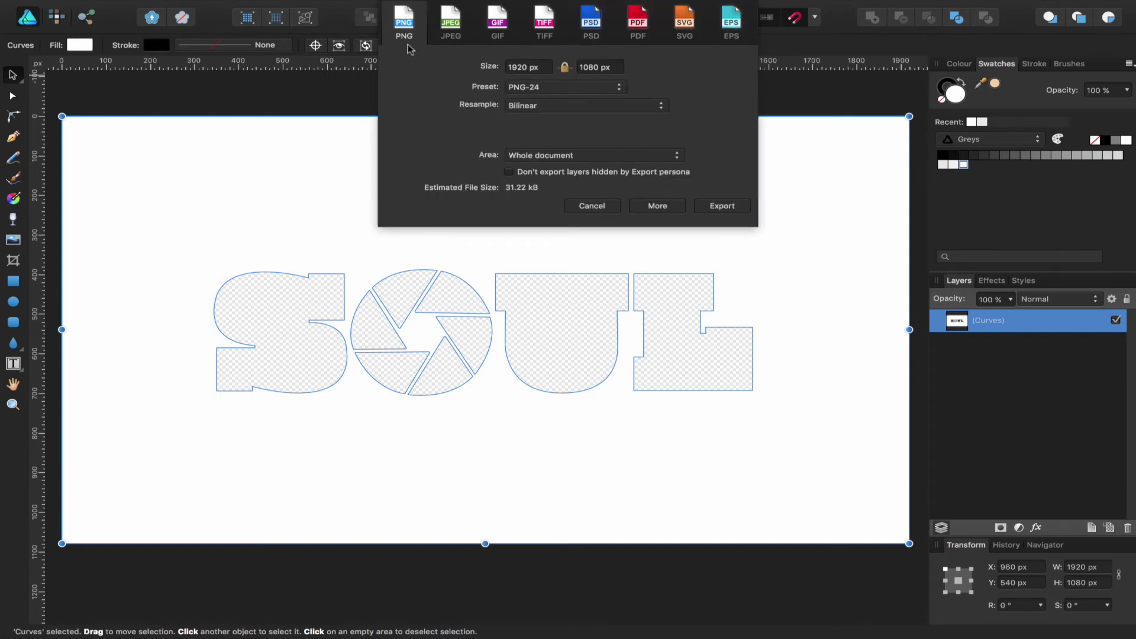
left_click(727, 210)
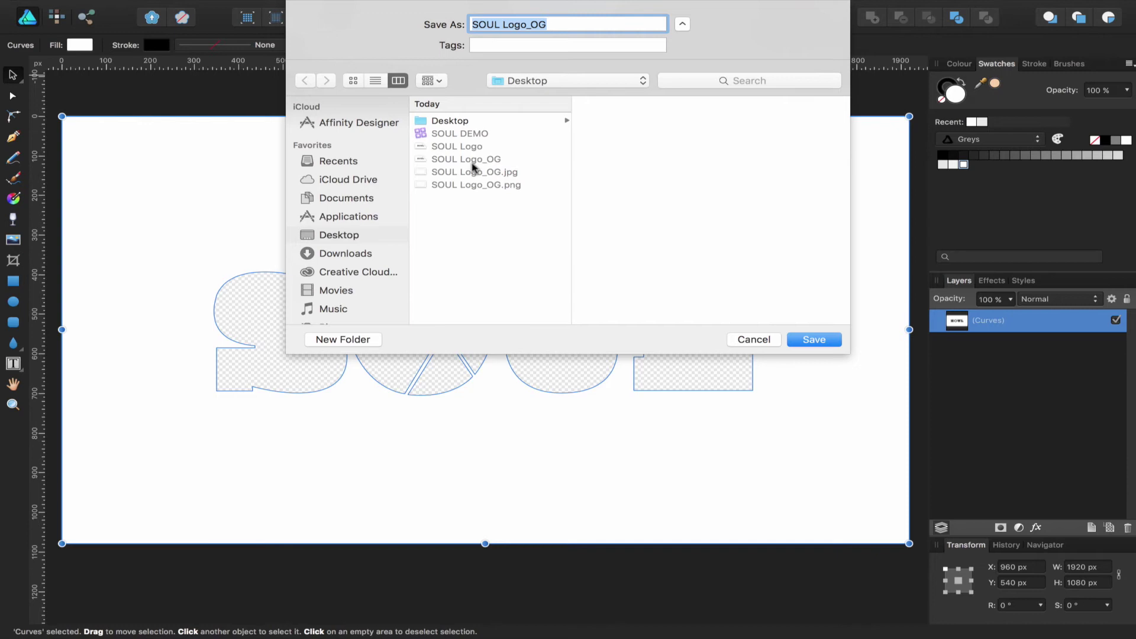
left_click(754, 340)
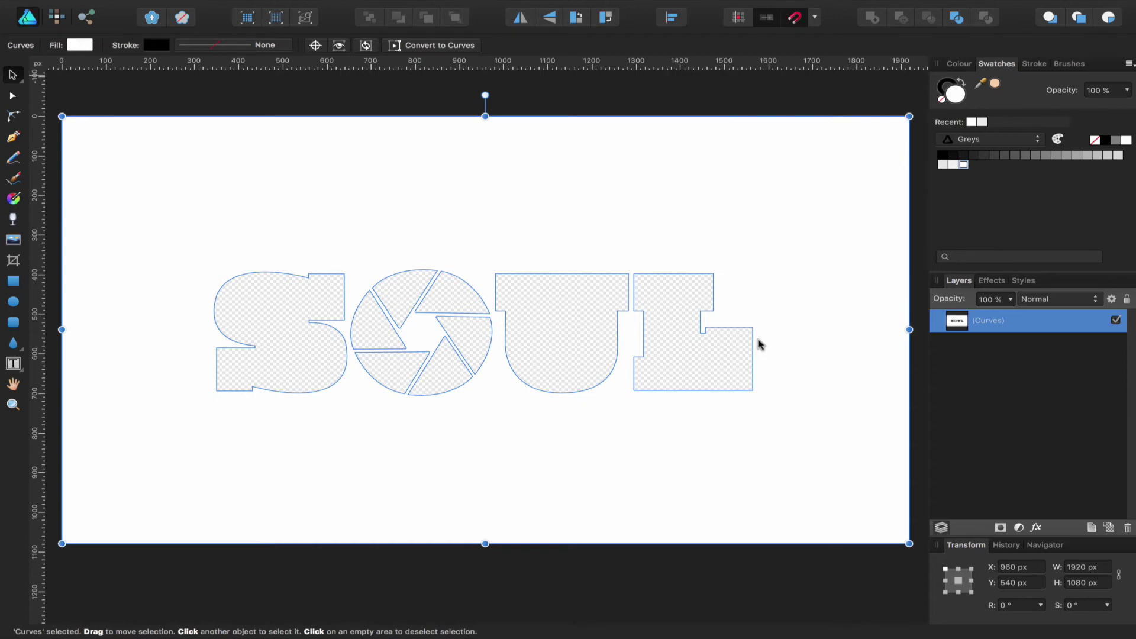
key("super+Tab")
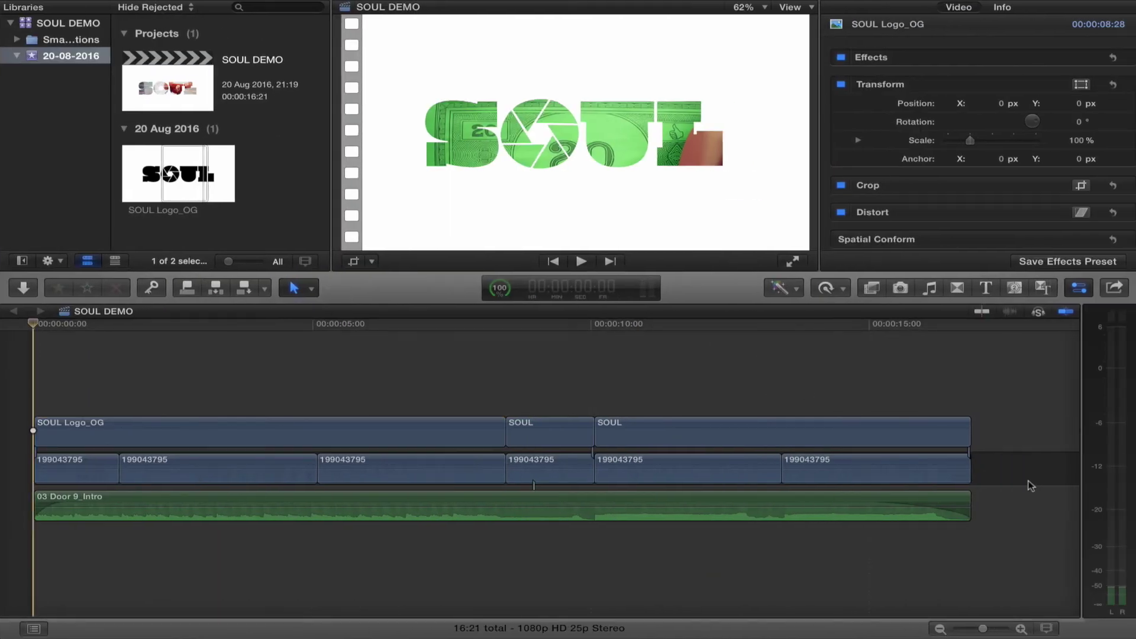
left_click_drag(1030, 482, 80, 472)
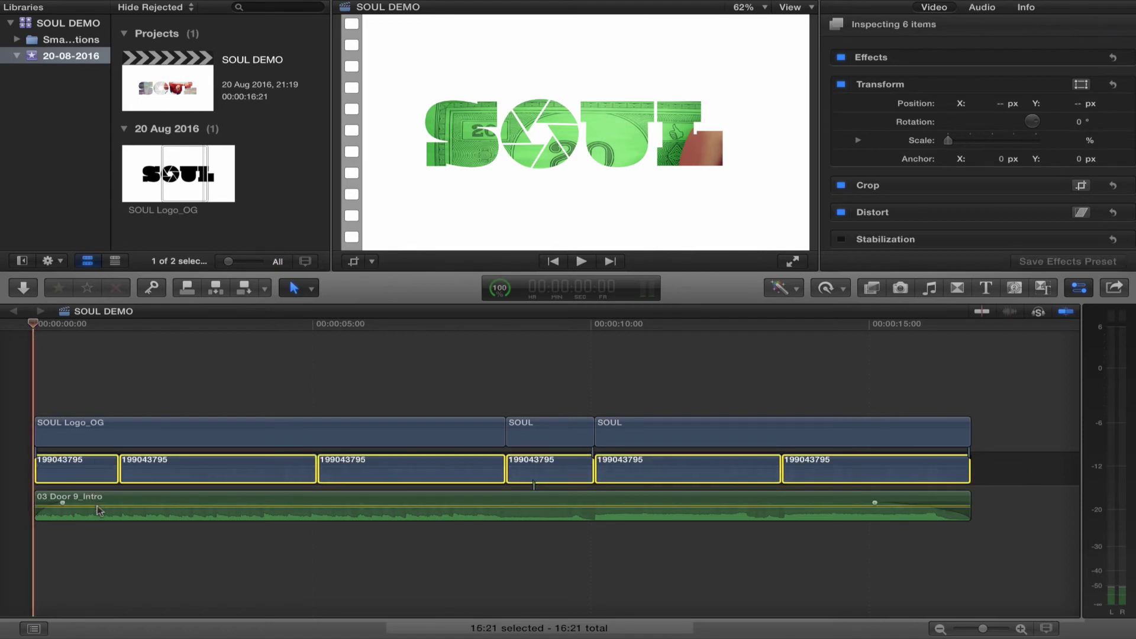
left_click(206, 435)
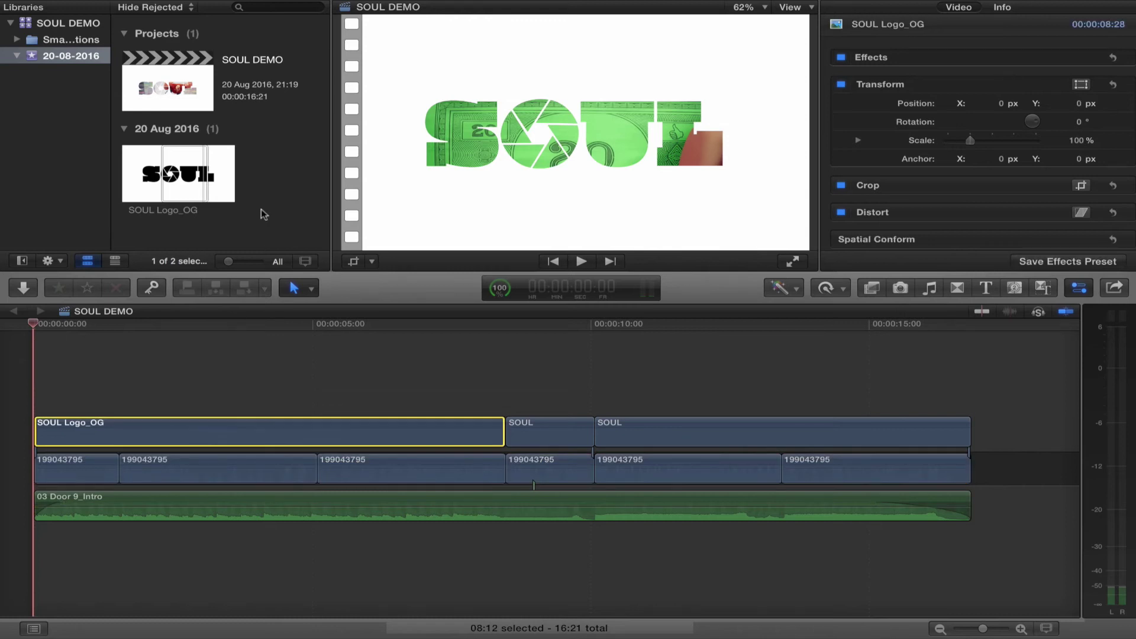
mouse_move(212, 4)
left_click(136, 8)
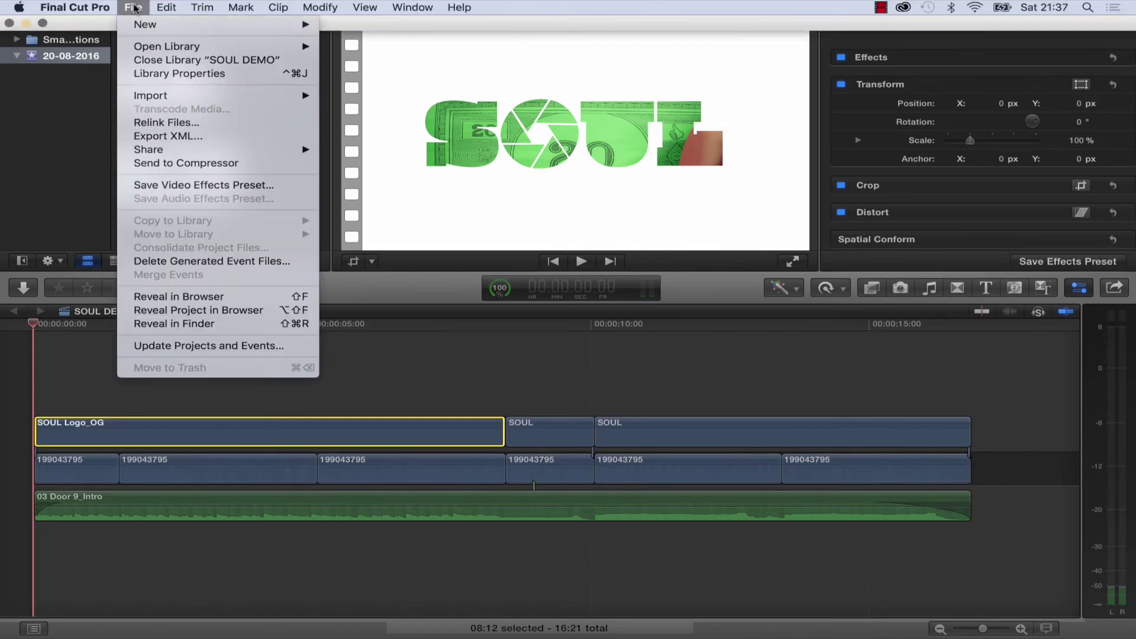
mouse_move(228, 98)
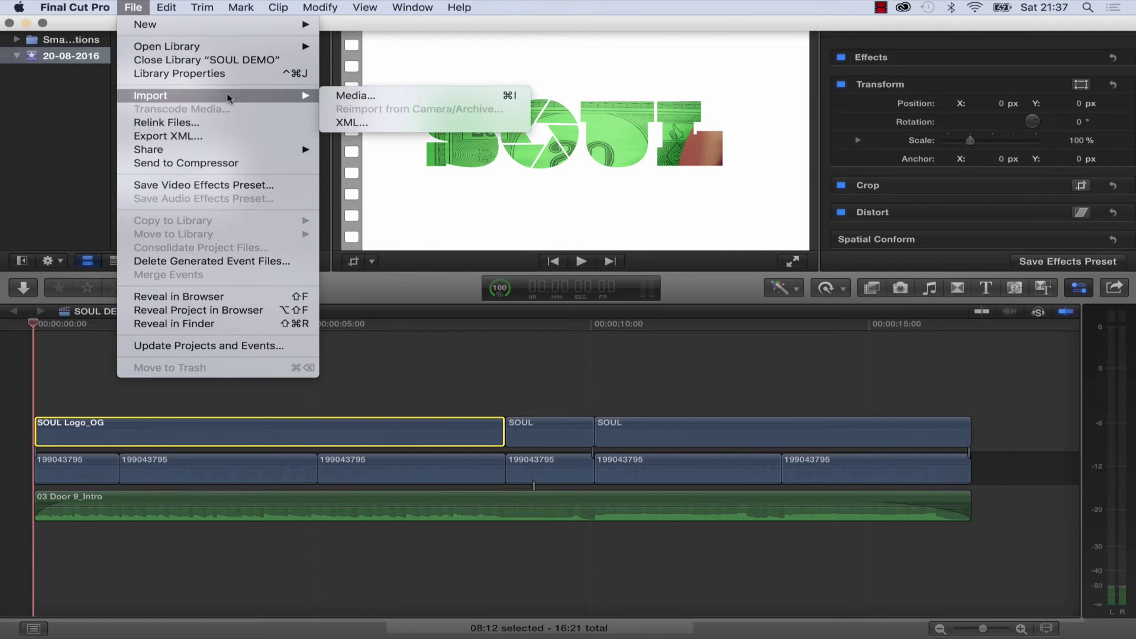
key("Escape")
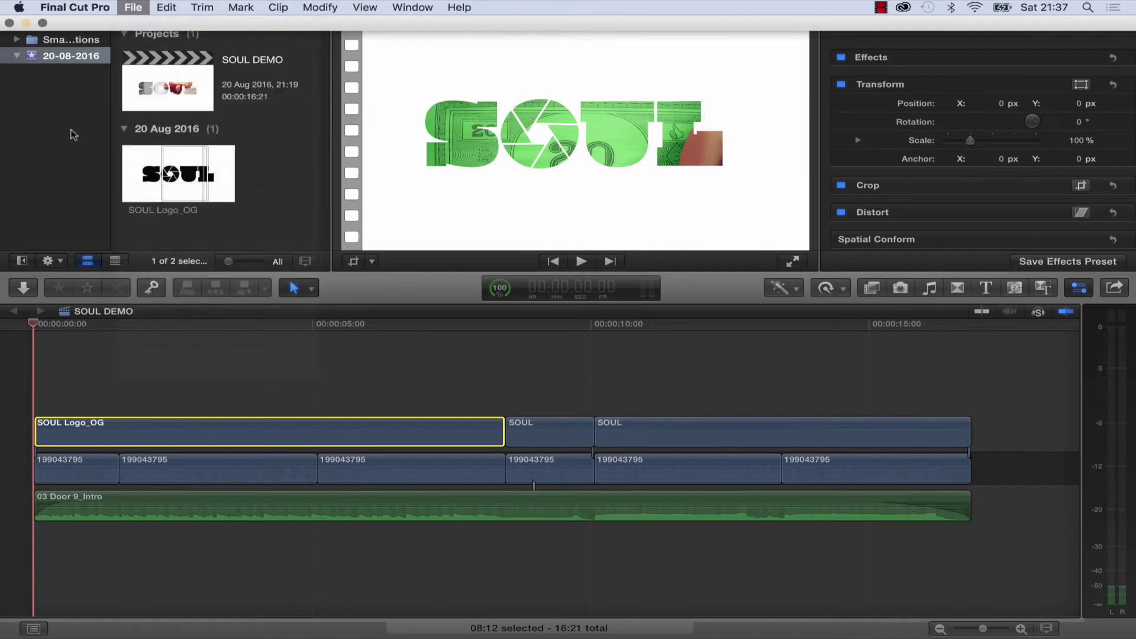
left_click_drag(209, 185, 156, 188)
Check SOUL Logo_OG's compositing settings: Normal blend mode at 100% opacity.
left_click(172, 174)
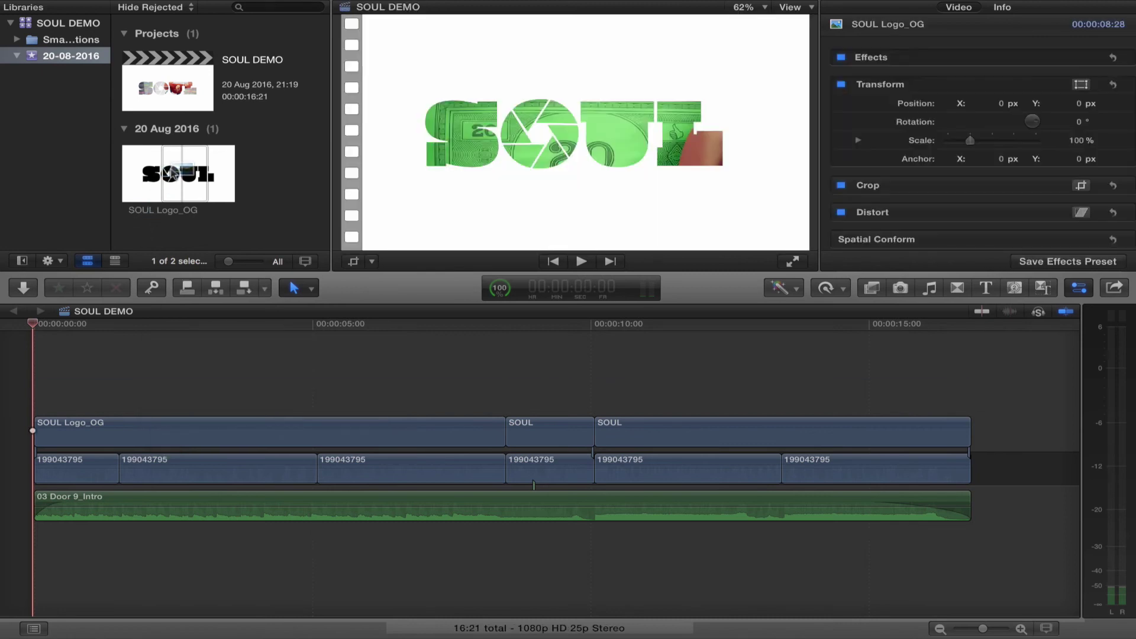
left_click(261, 431)
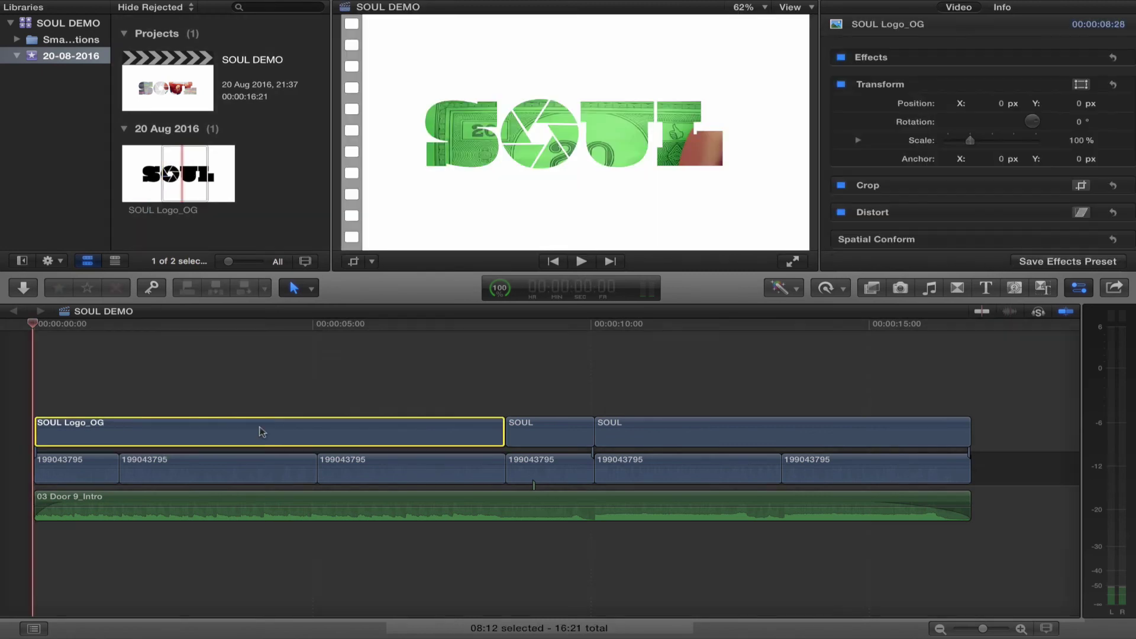
left_click(556, 431)
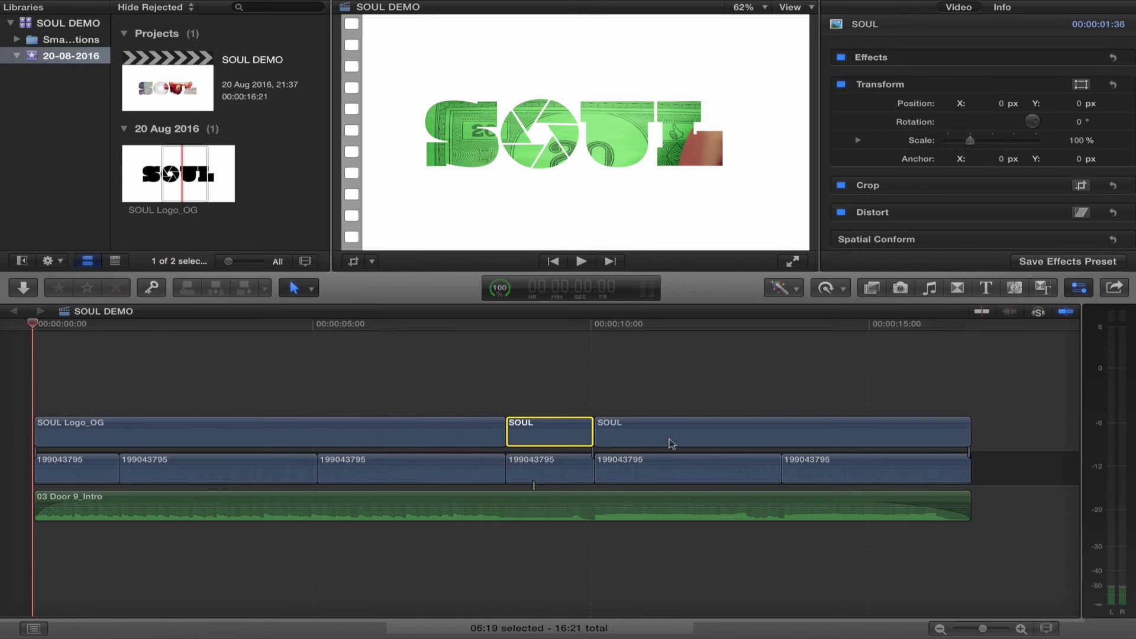
left_click(651, 444)
left_click(406, 436)
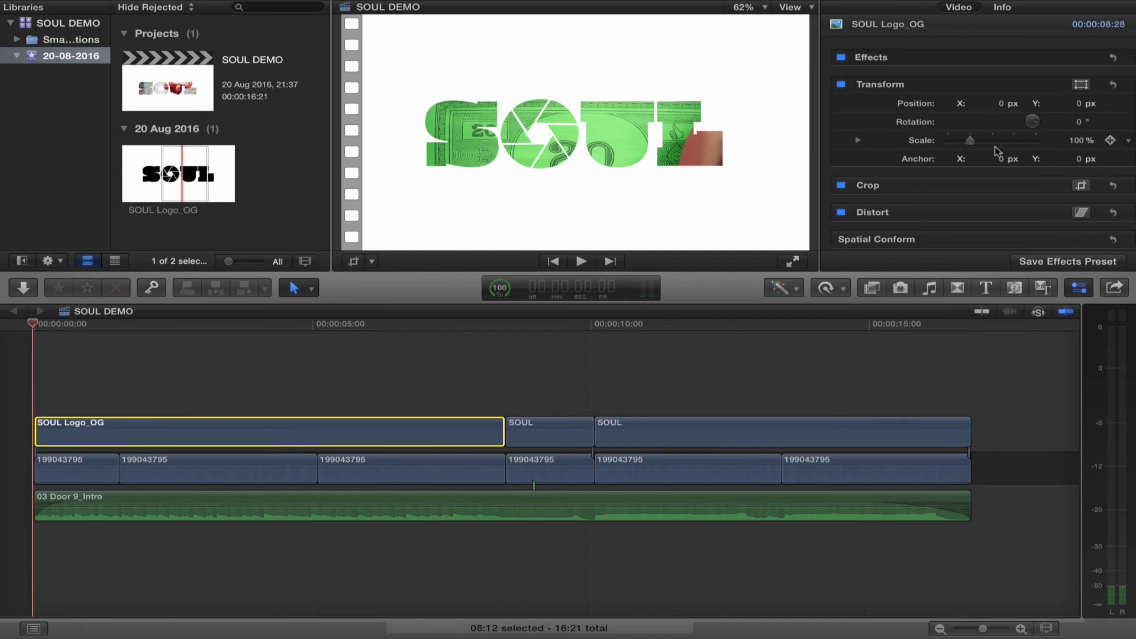
scroll(1022, 178, "down", 3)
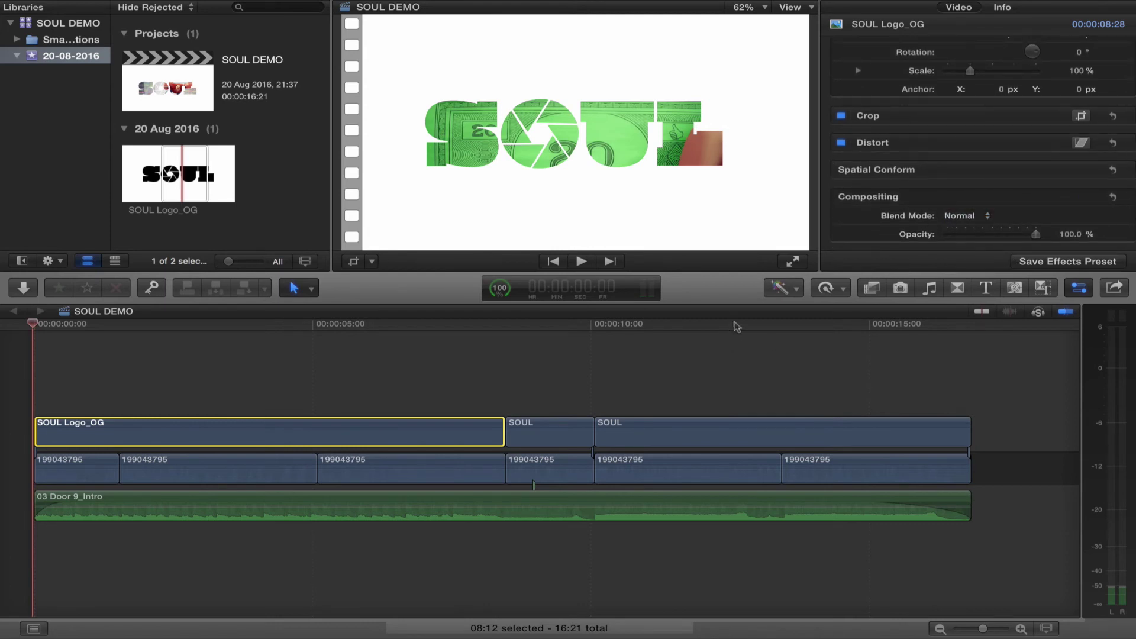
Move the playhead to 12:14 and inspect the last SOUL clip's compositing settings.
left_click(734, 326)
left_click(732, 438)
scroll(970, 177, "down", 3)
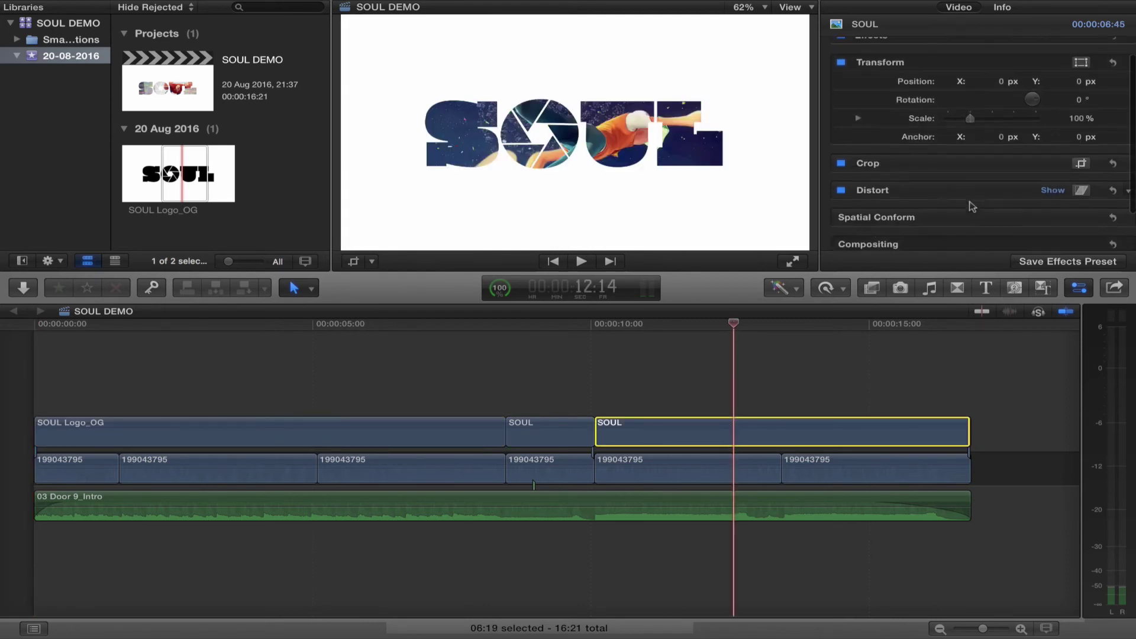
At 9:04, inspect the middle SOUL clip's compositing: Overlay blend at 100% opacity.
left_click(542, 324)
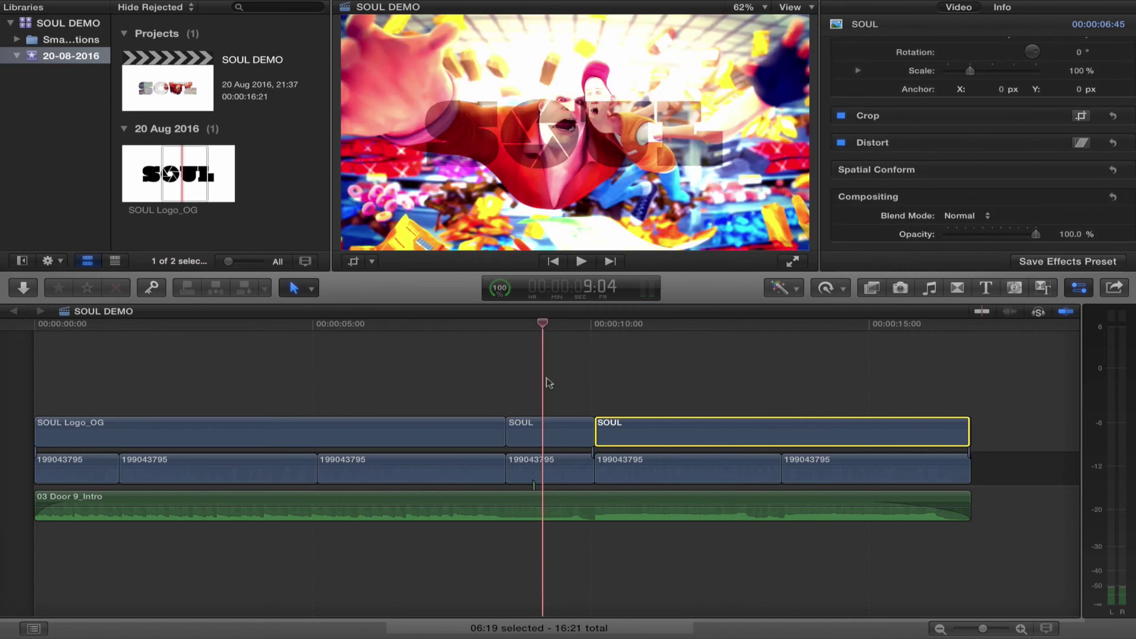
left_click(549, 434)
mouse_move(900, 243)
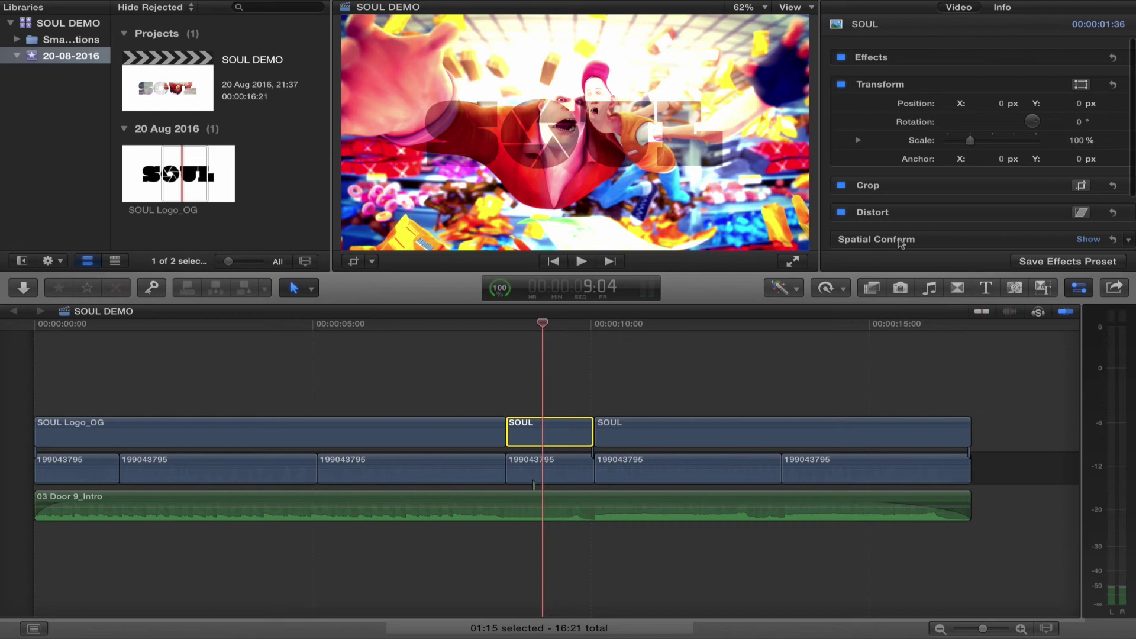
scroll(901, 243, "down", 3)
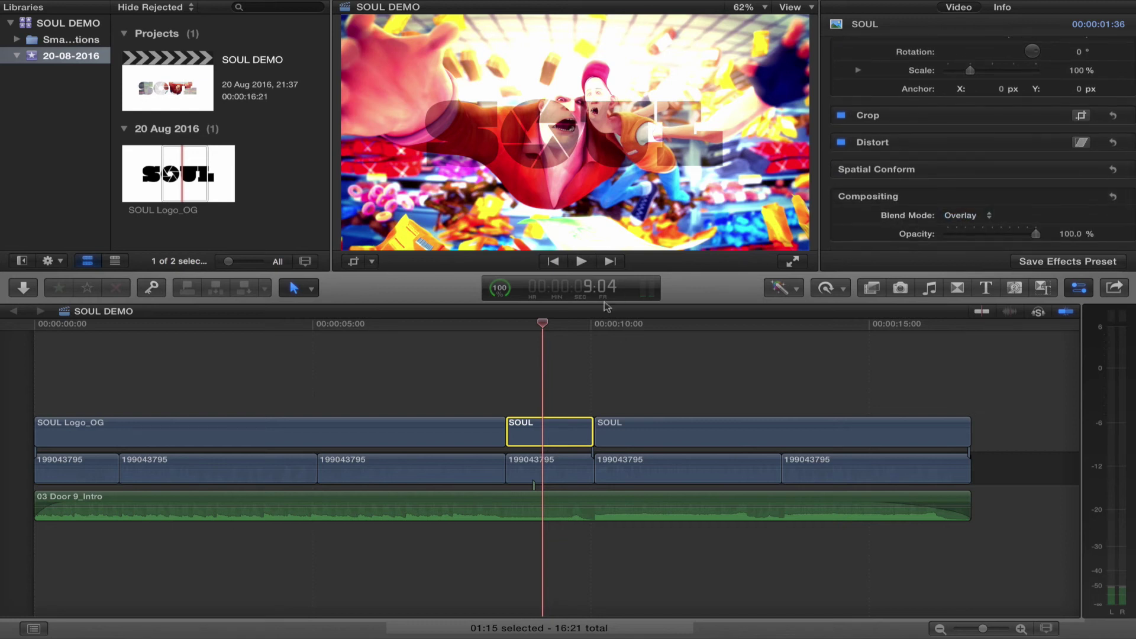
Scrub the playhead between 5:02 and the later frames to preview footage through the logo.
left_click_drag(534, 327, 433, 358)
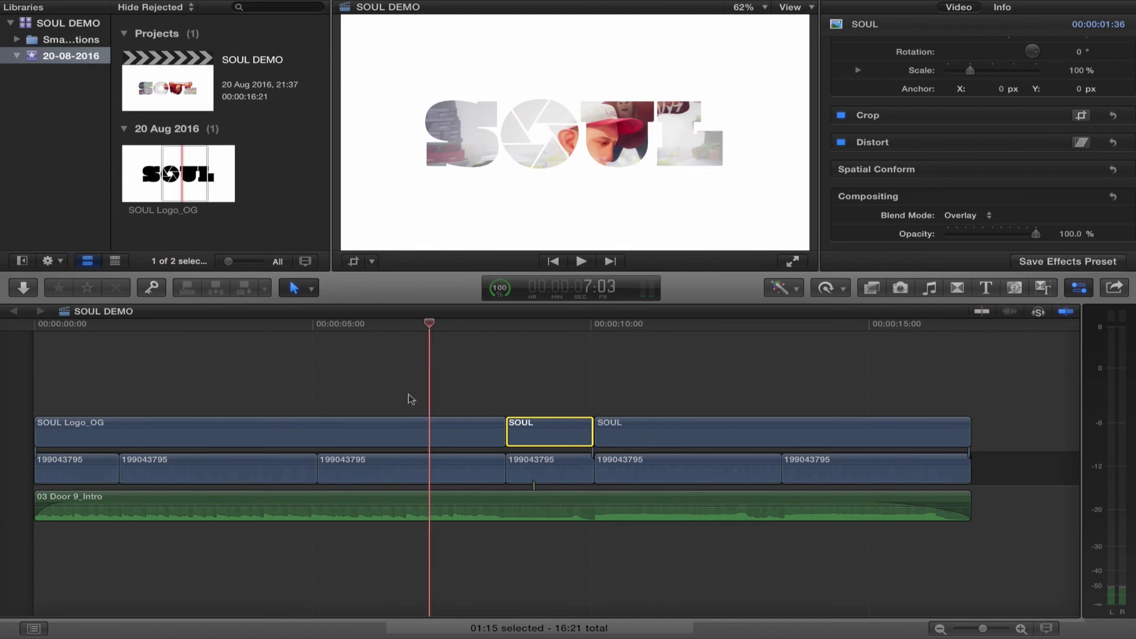
left_click_drag(430, 333, 374, 360)
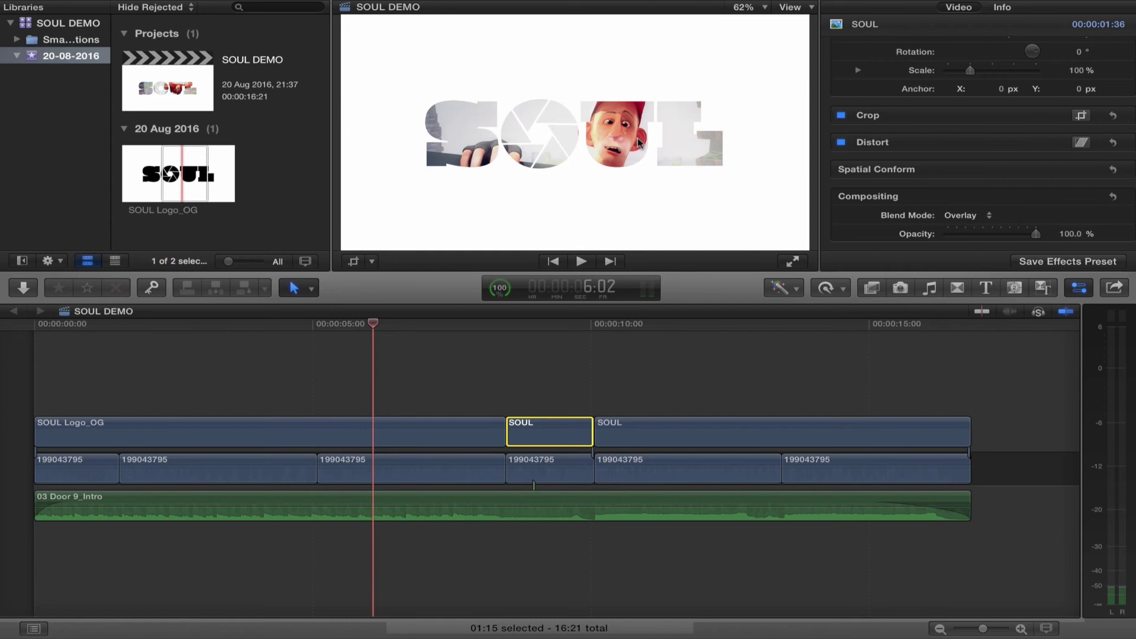
left_click_drag(374, 323, 543, 378)
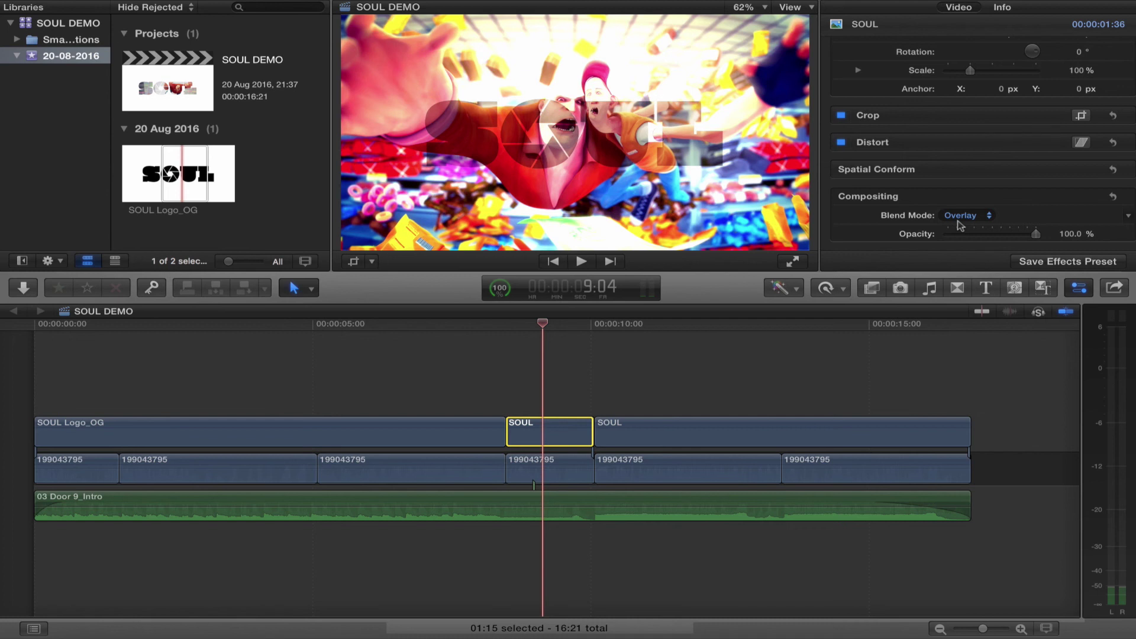
left_click_drag(502, 337, 8, 385)
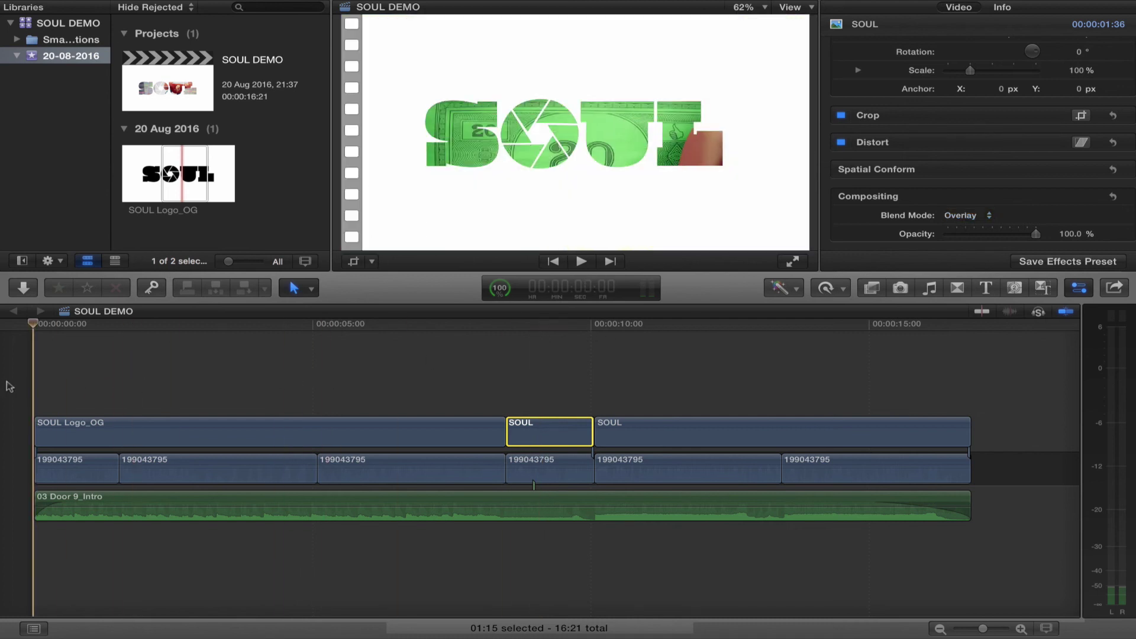